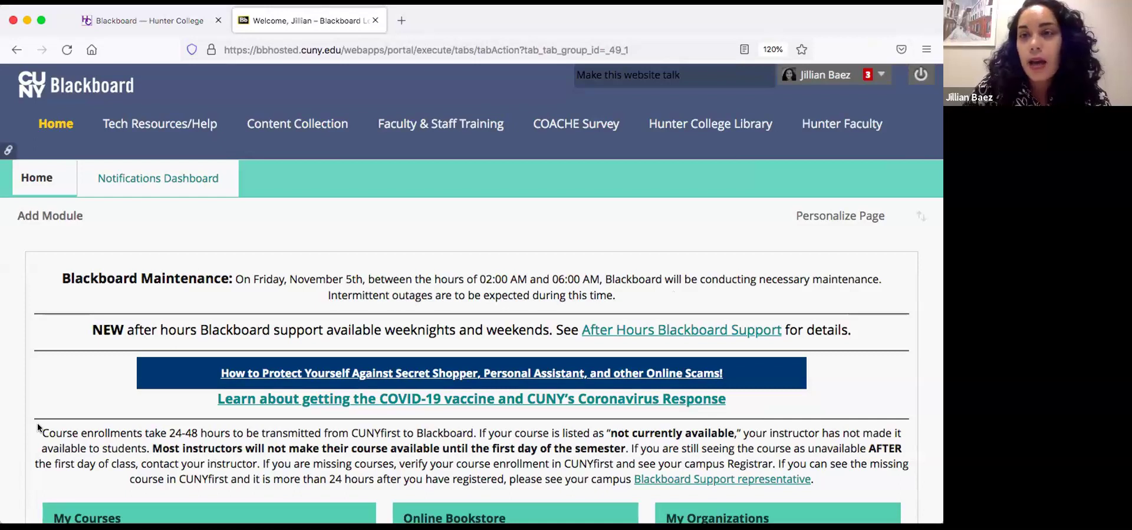
# Step: Open the 2021 Spring Term Language and Ethnic Identity course (AFPRL 18100) and turn its edit mode off
pyautogui.scroll(-5, 37, 423)
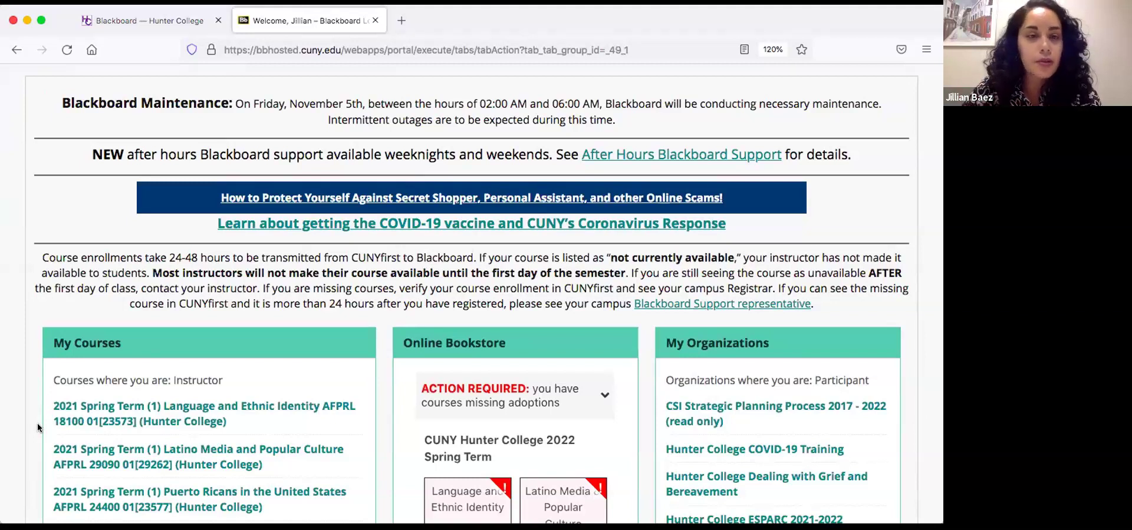
pyautogui.scroll(-1, 38, 427)
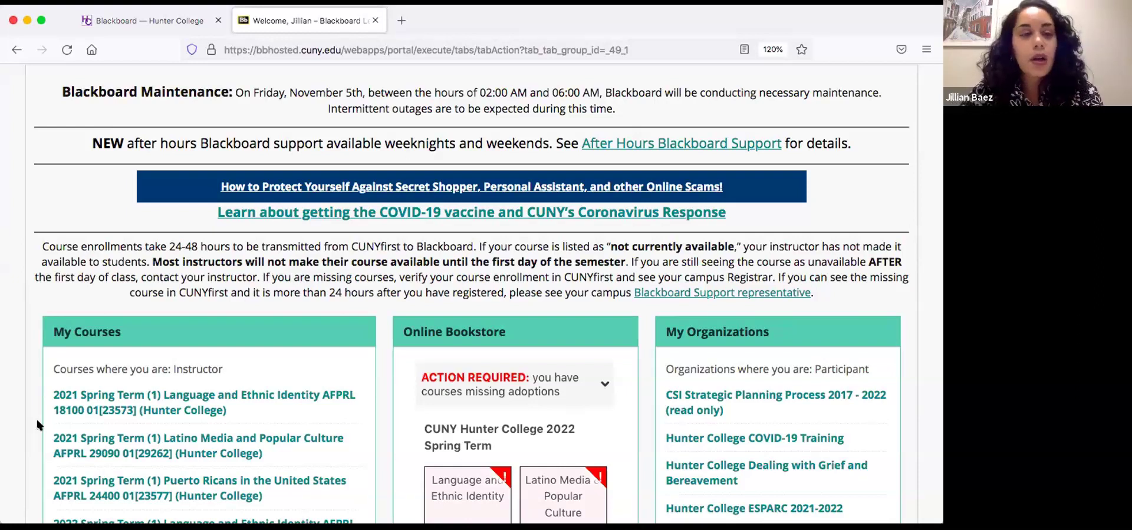
pyautogui.scroll(-4, 36, 384)
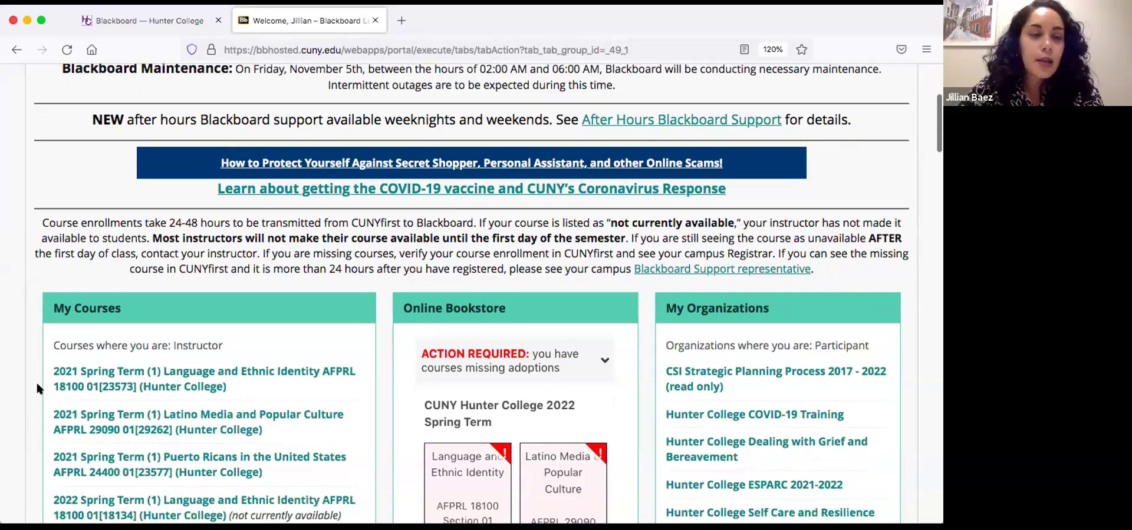
pyautogui.scroll(-3, 37, 386)
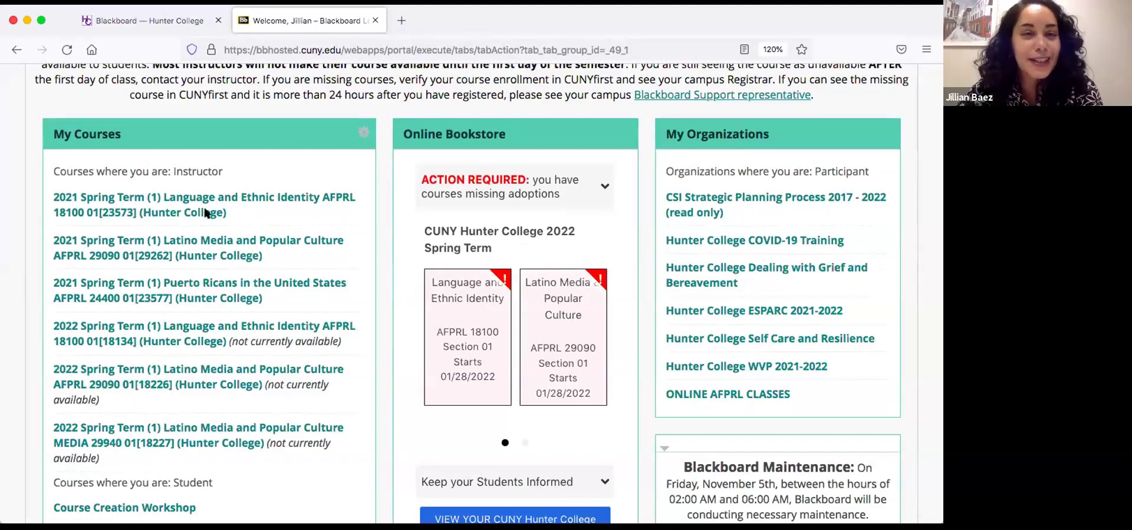
pyautogui.click(161, 203)
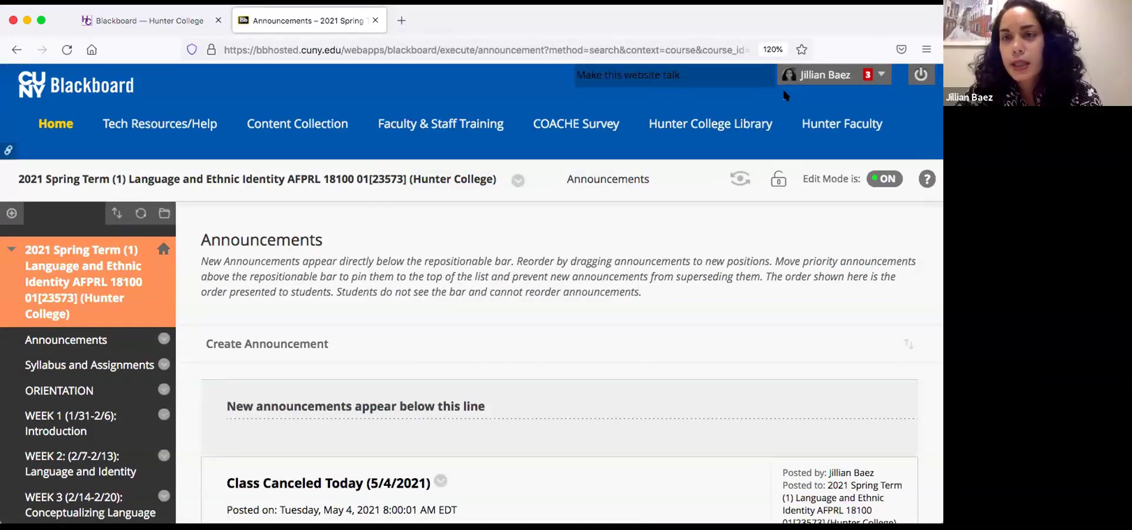
pyautogui.click(877, 179)
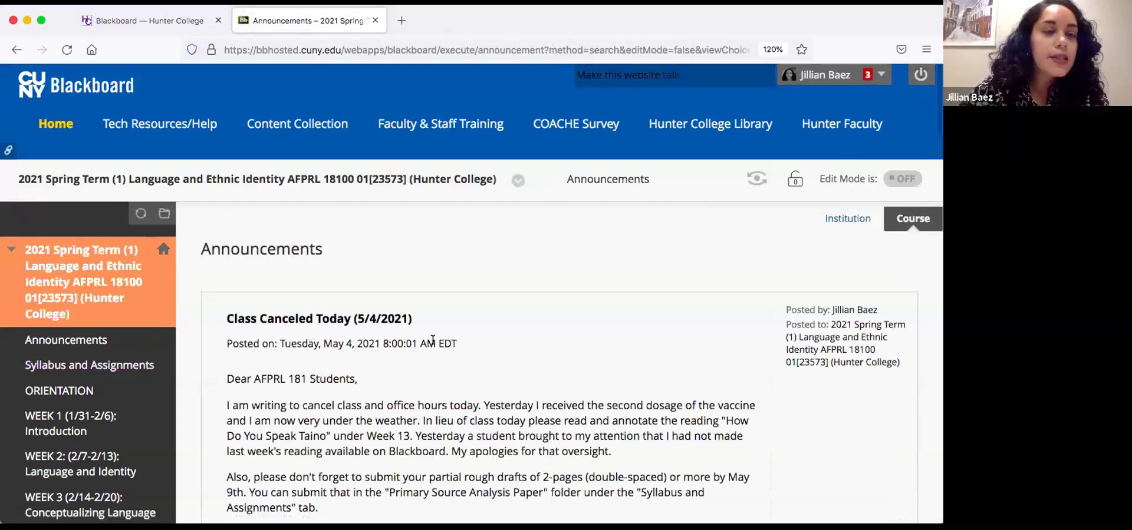
# Step: Open the learning module "Language and Identity (Work due 2/14/2021)" in the Week 2 content
pyautogui.scroll(-3, 242, 373)
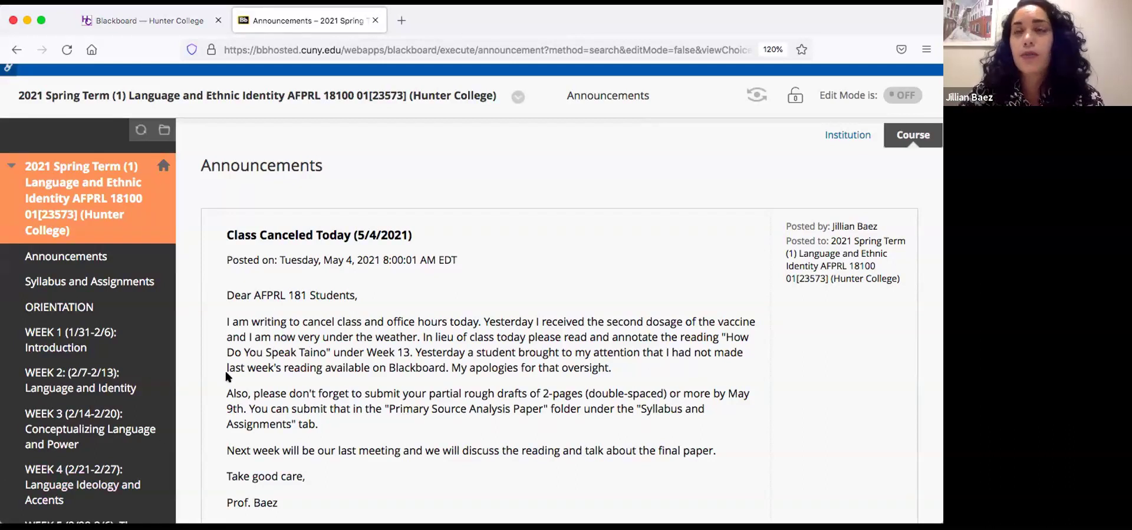
pyautogui.click(57, 375)
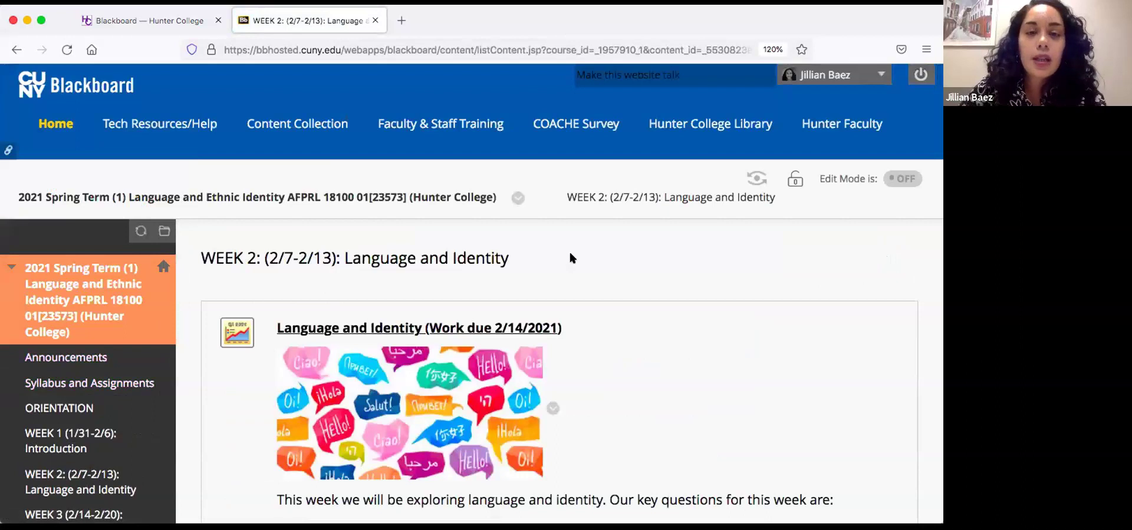
pyautogui.scroll(-3, 569, 258)
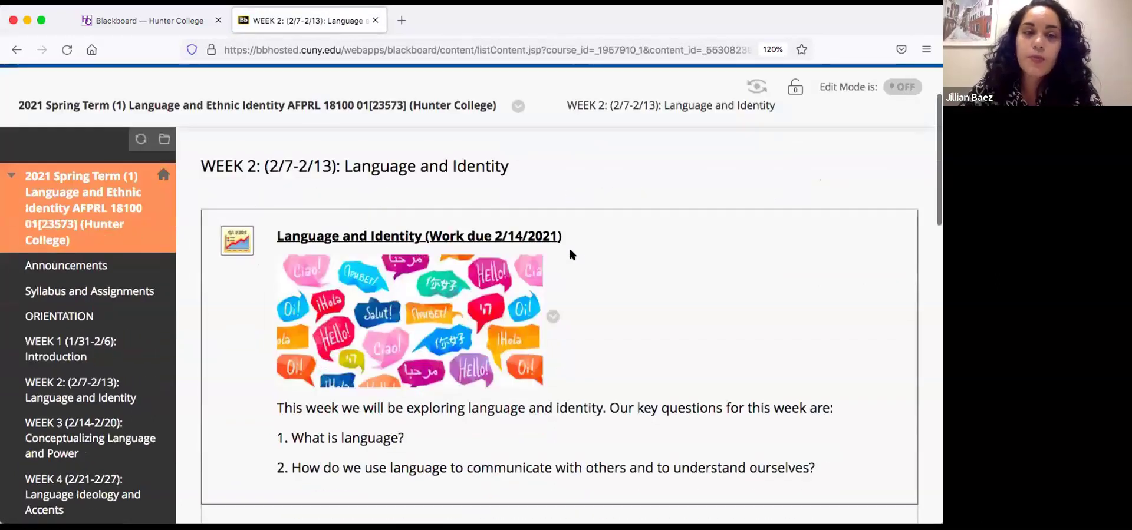
pyautogui.click(524, 236)
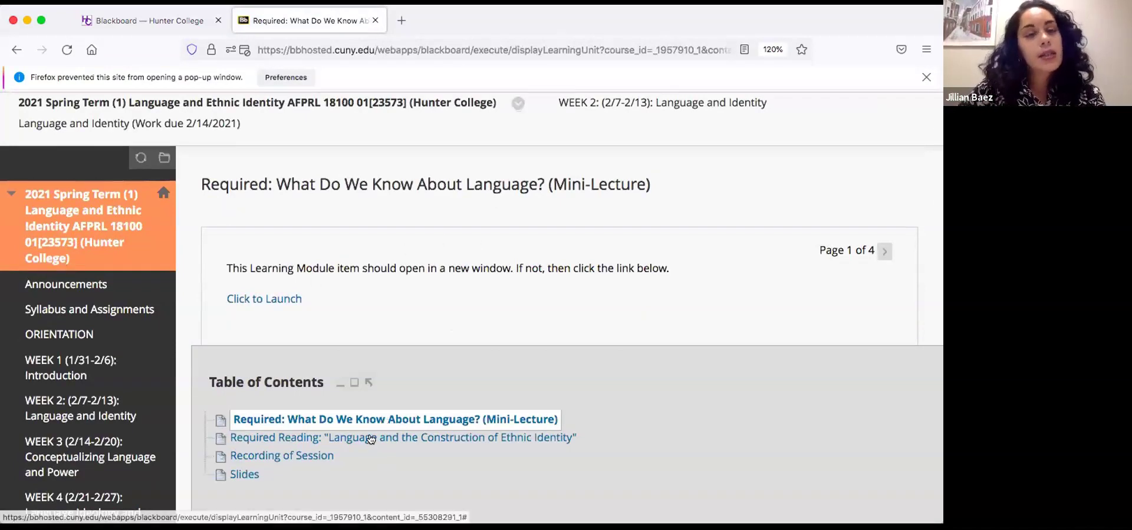
# Step: Go to the module's required reading "Language and the Construction of Ethnic Identity" and launch it in the annotation tool
pyautogui.click(370, 439)
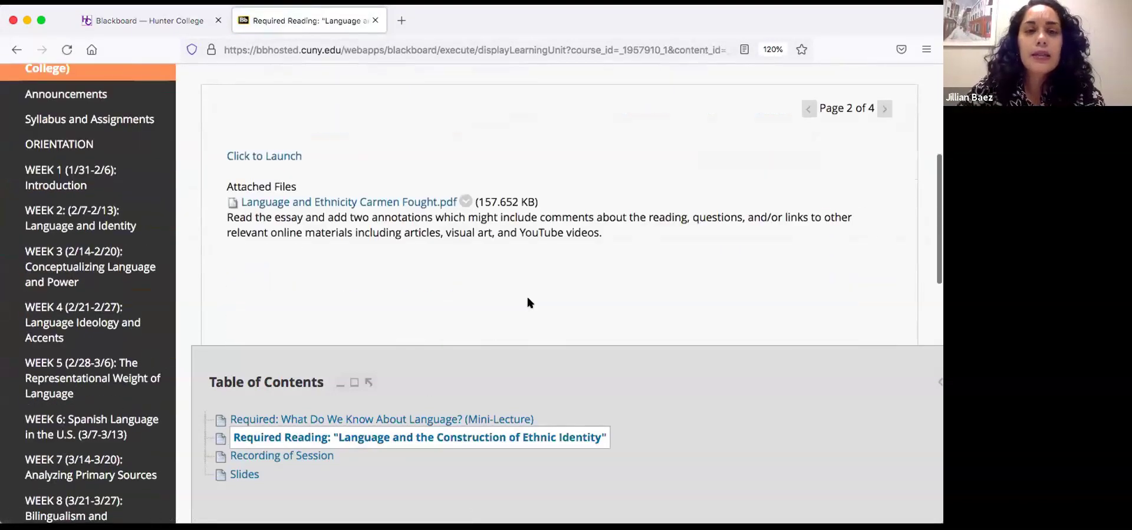
pyautogui.scroll(-1, 528, 302)
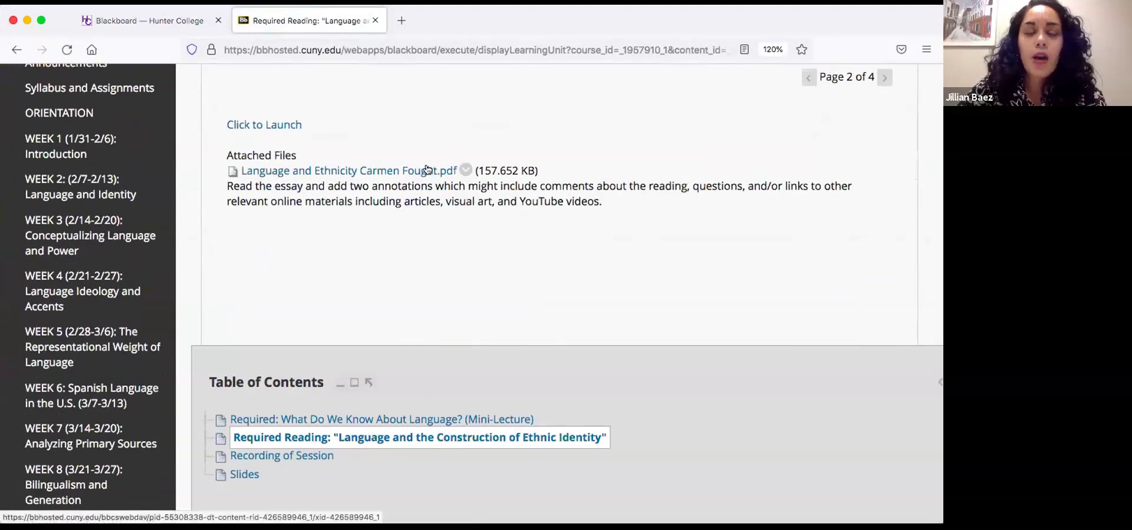
pyautogui.scroll(2, 450, 239)
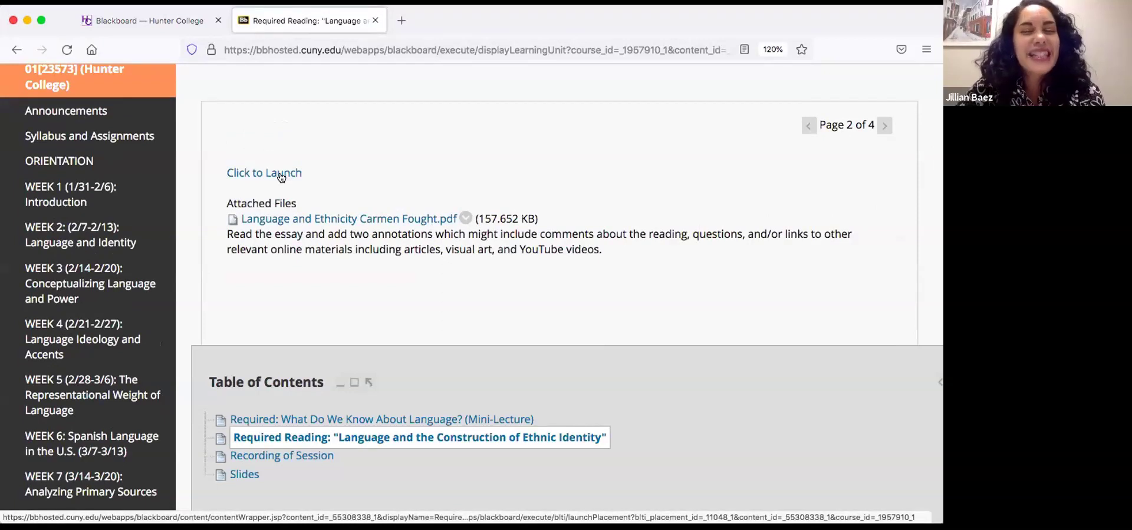
pyautogui.click(281, 178)
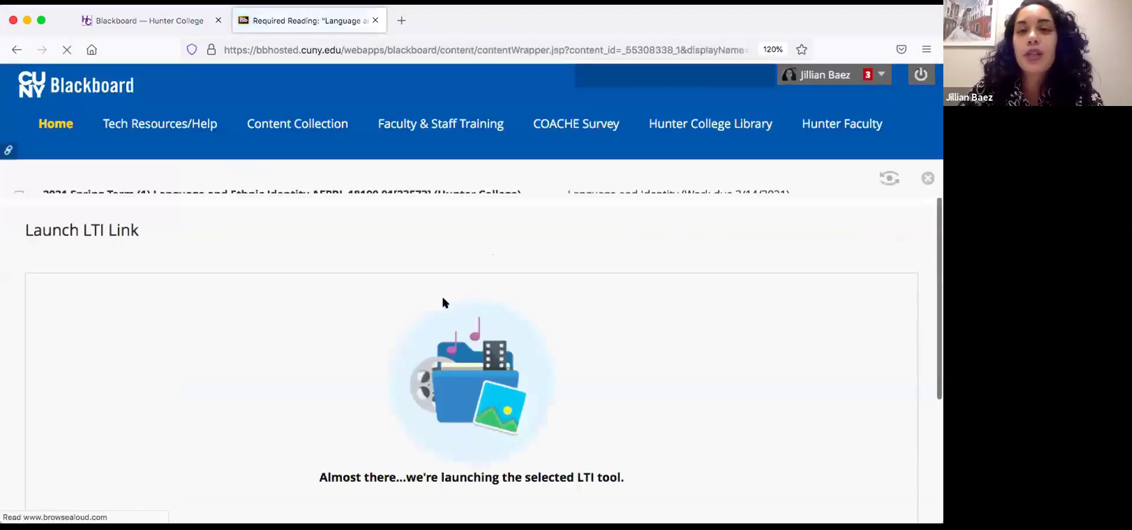
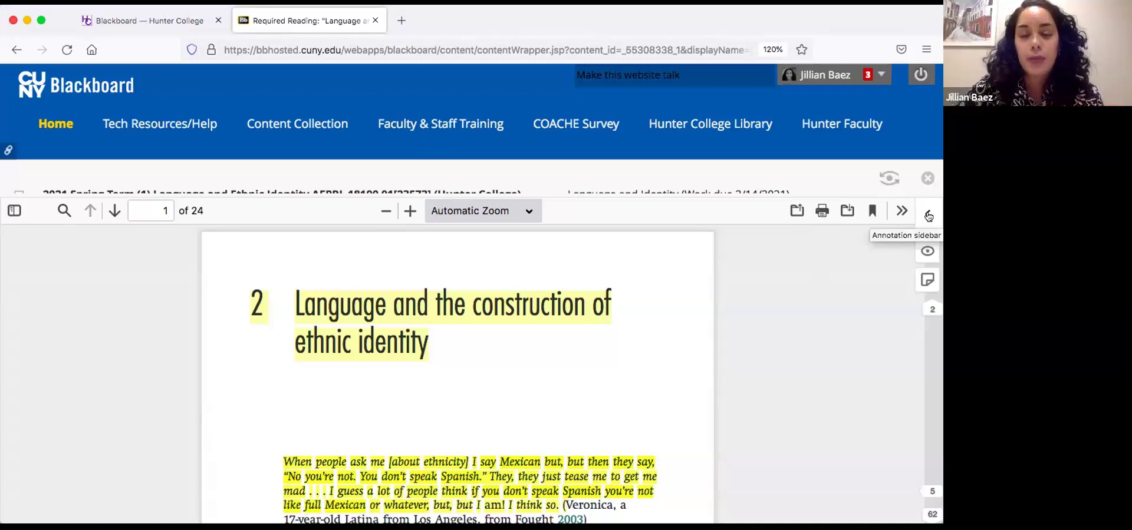
# Step: Skim the highlighted passages on the first pages of the reading
pyautogui.scroll(-3, 606, 333)
pyautogui.scroll(-15, 606, 341)
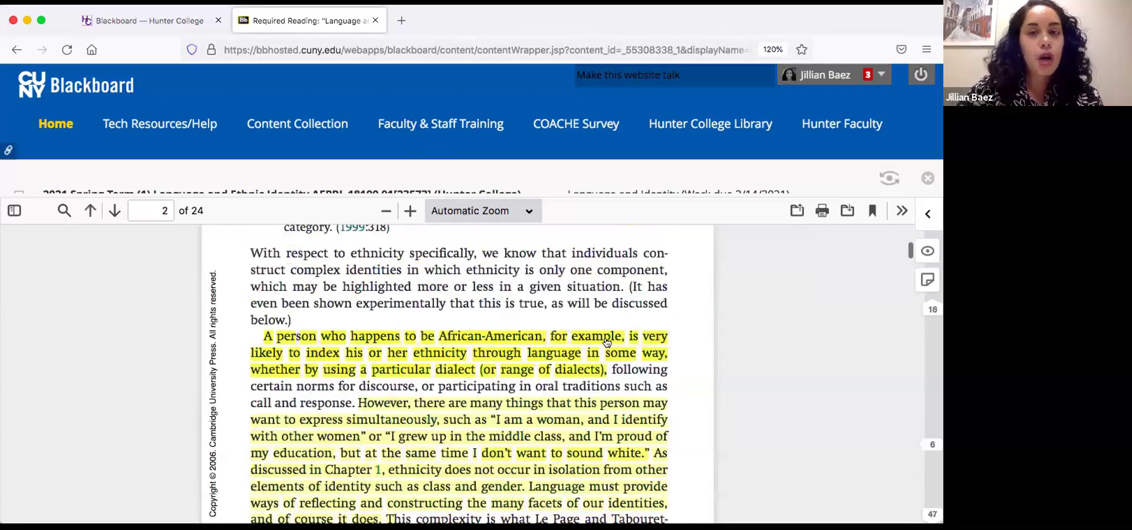
pyautogui.scroll(-5, 606, 342)
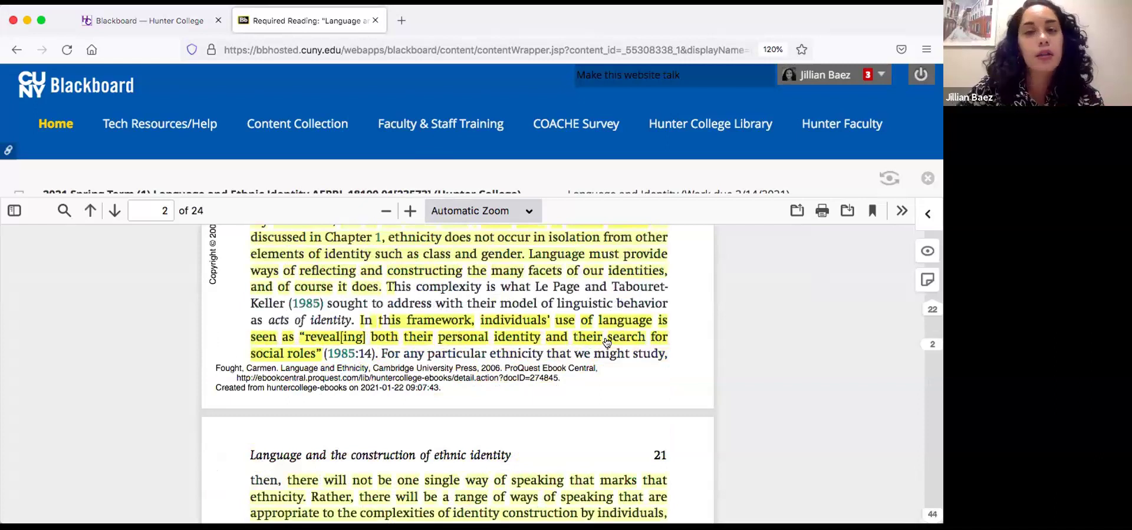
pyautogui.scroll(20, 606, 342)
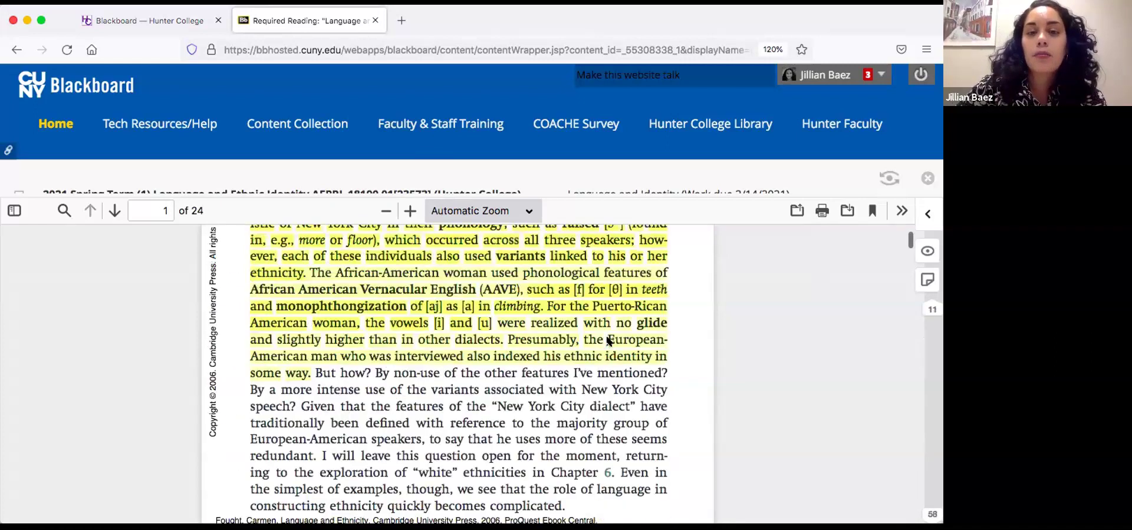
# Step: Show the reading's annotations alongside the text and review the instructor's directions and the start of the TAKEAWAYS note
pyautogui.click(925, 215)
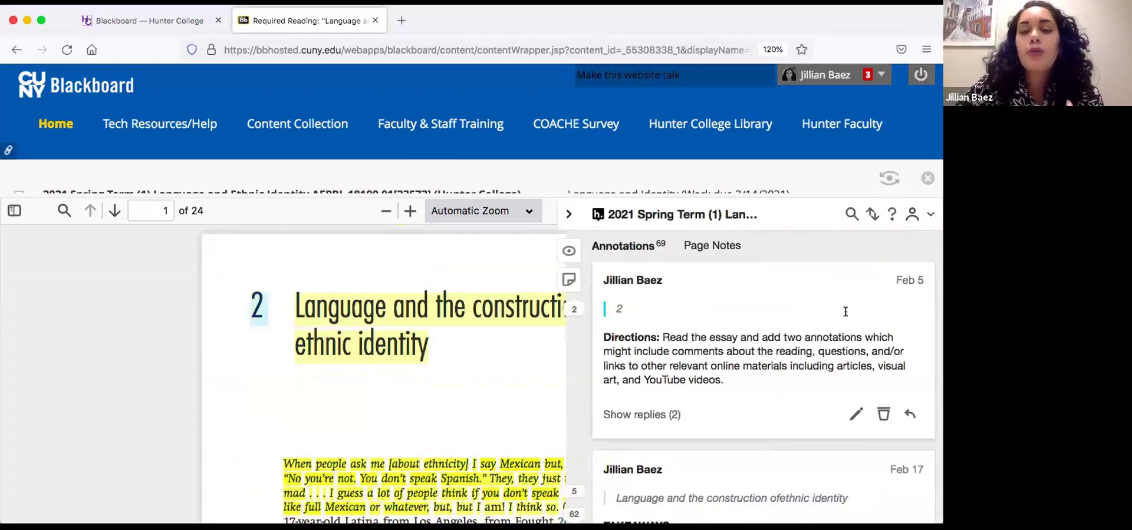
pyautogui.scroll(-2, 791, 340)
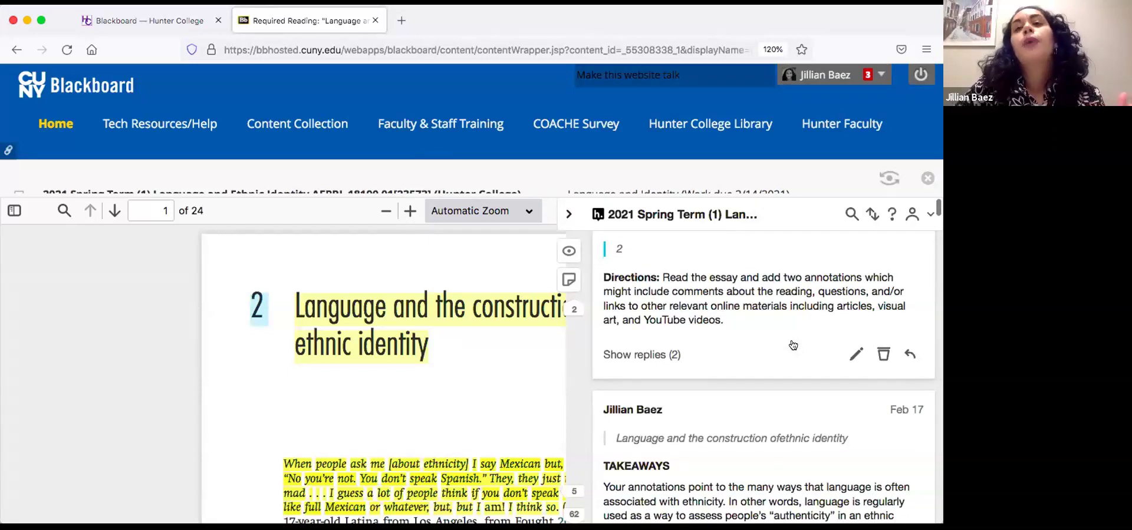
pyautogui.scroll(-3, 469, 416)
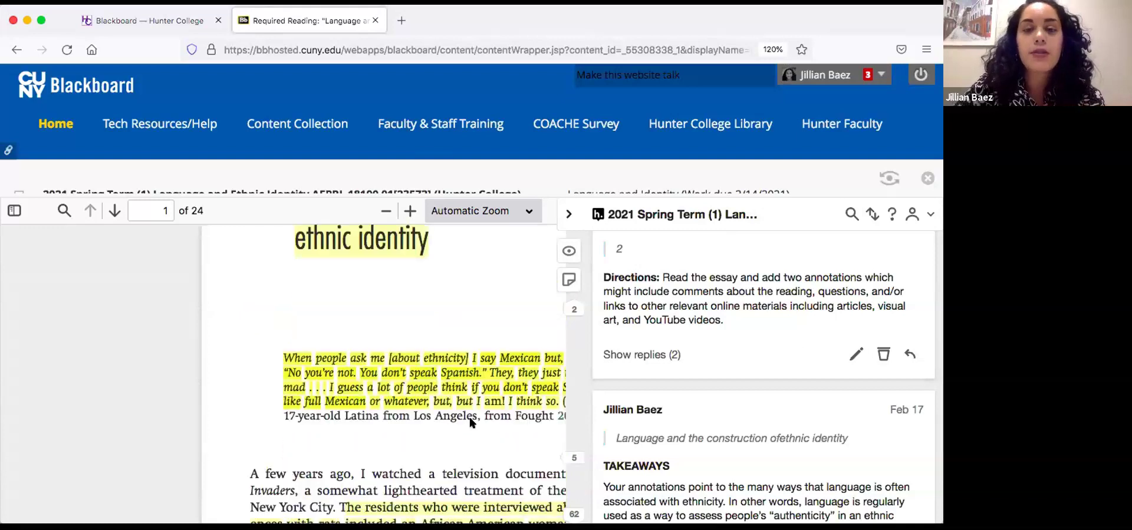
pyautogui.scroll(-3, 470, 418)
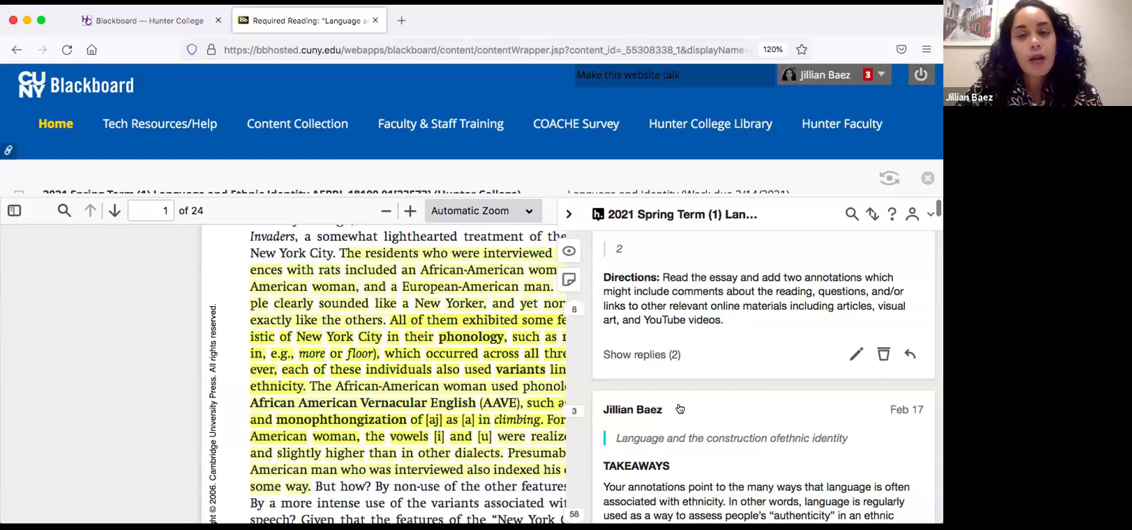
pyautogui.scroll(-3, 679, 407)
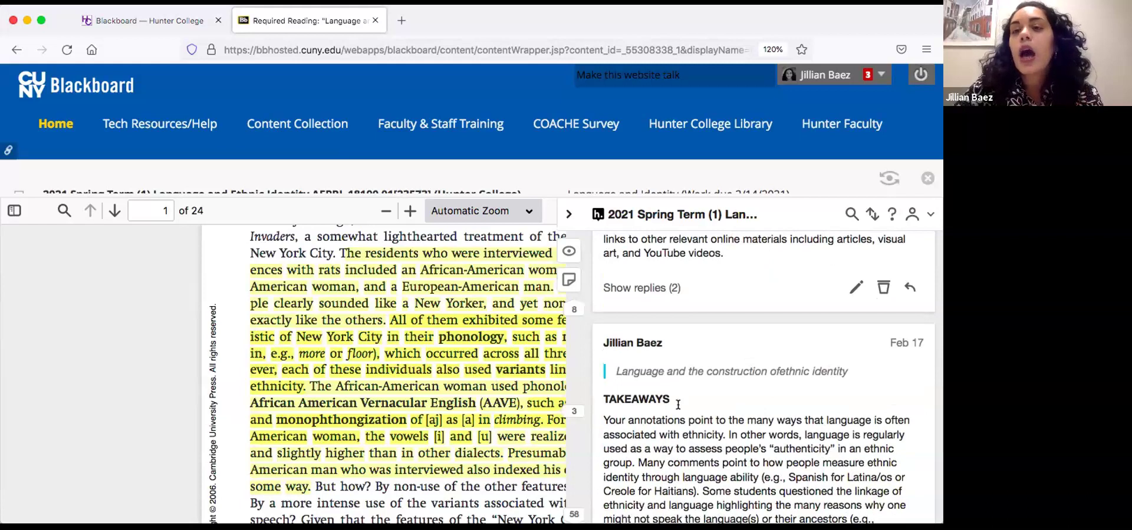
pyautogui.scroll(3, 678, 404)
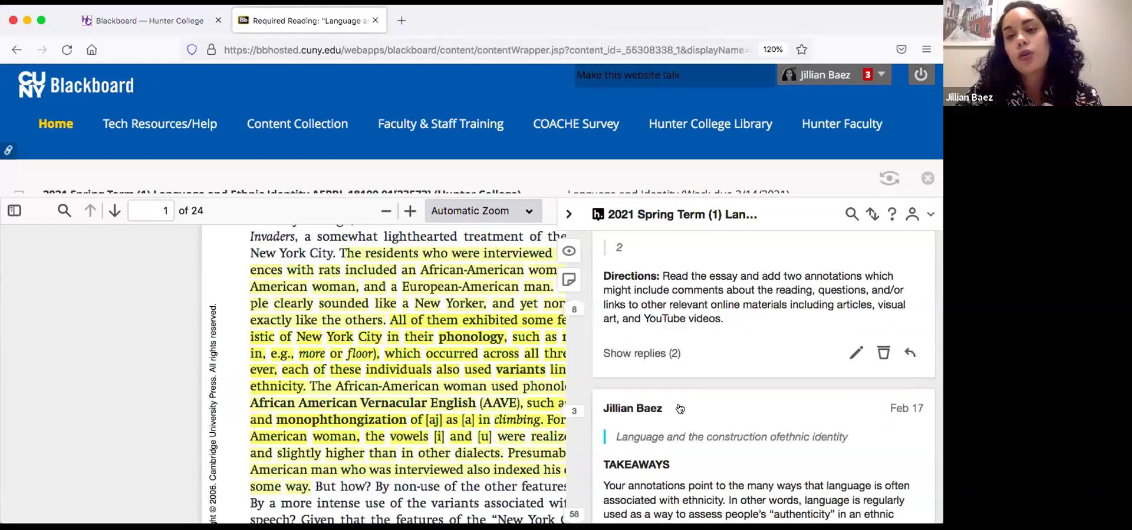
# Step: Browse the students' annotations on the reading, including those with embedded videos
pyautogui.scroll(-6, 680, 408)
pyautogui.scroll(-15, 678, 405)
pyautogui.scroll(-15, 679, 408)
pyautogui.scroll(-10, 678, 404)
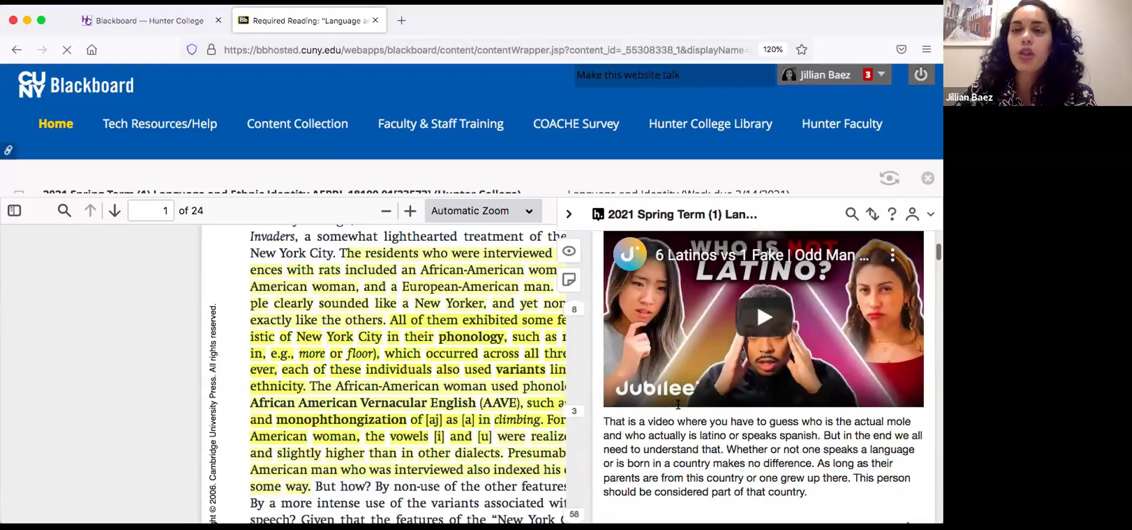
pyautogui.scroll(10, 678, 404)
pyautogui.scroll(-9, 680, 408)
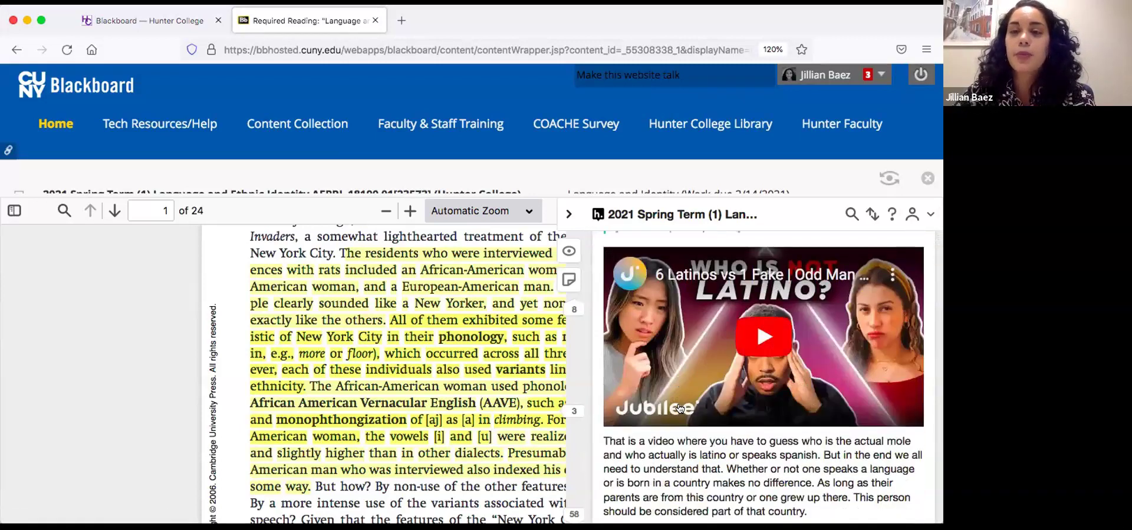
pyautogui.scroll(-3, 679, 408)
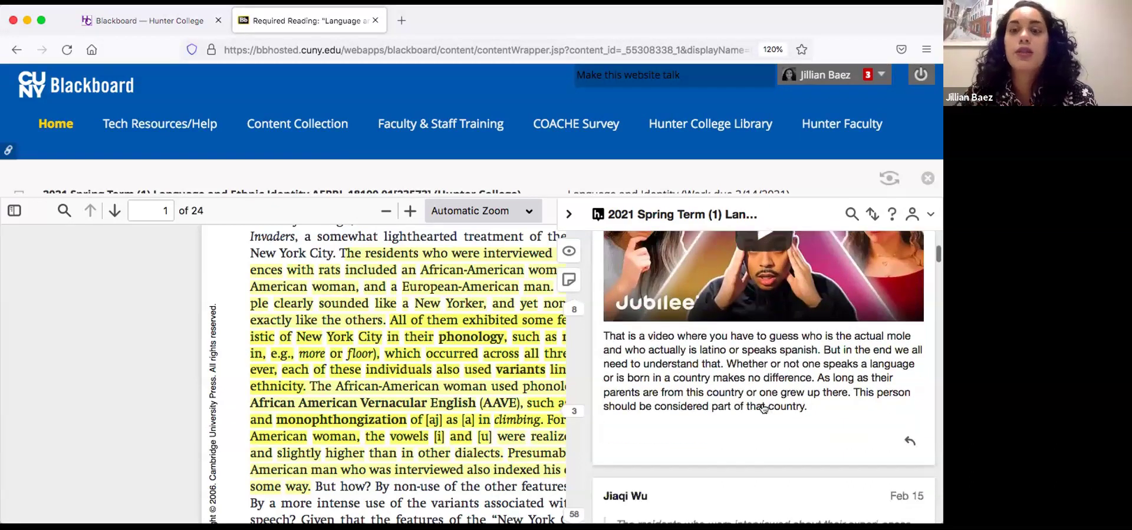
pyautogui.scroll(-9, 763, 408)
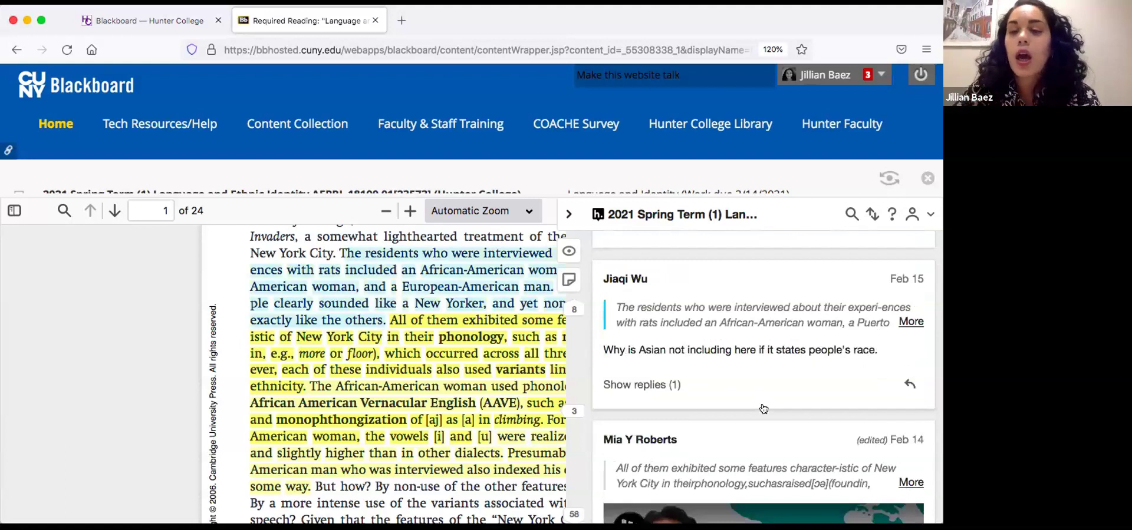
pyautogui.scroll(-12, 806, 383)
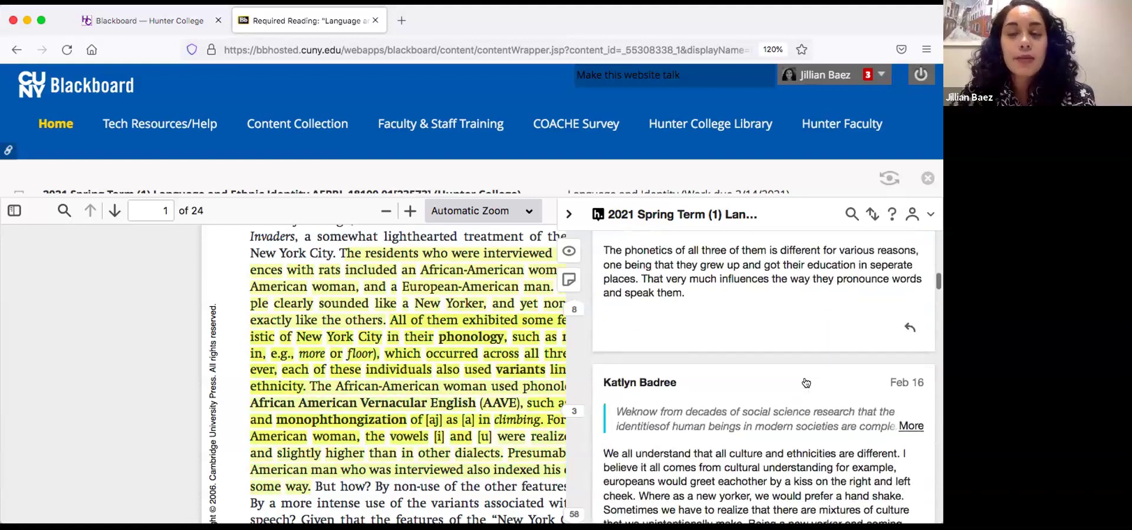
# Step: Return to the instructor's TAKEAWAYS annotation, expand it in full and read its definitions of linguistic terms
pyautogui.scroll(12, 805, 381)
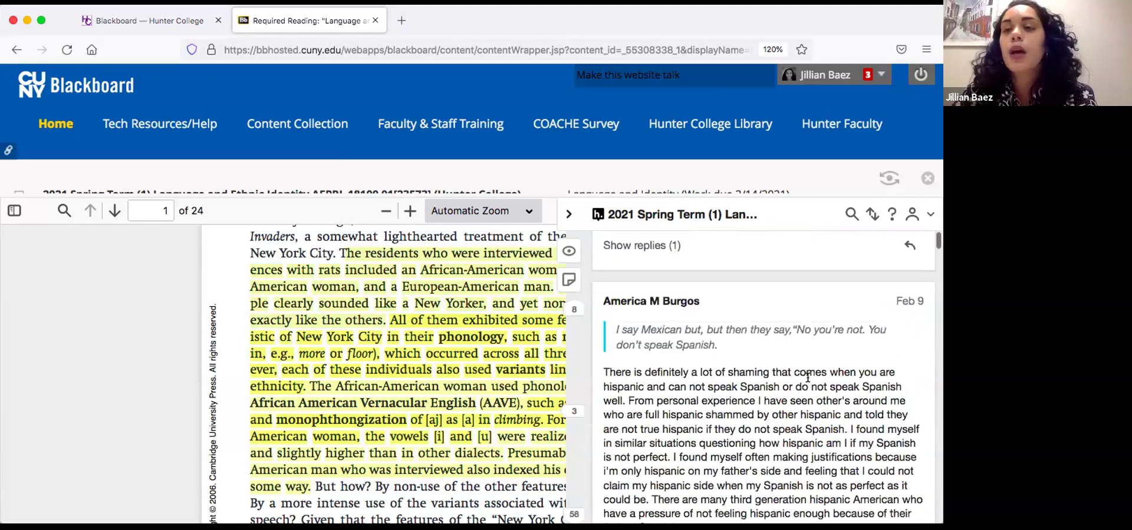
pyautogui.scroll(10, 805, 383)
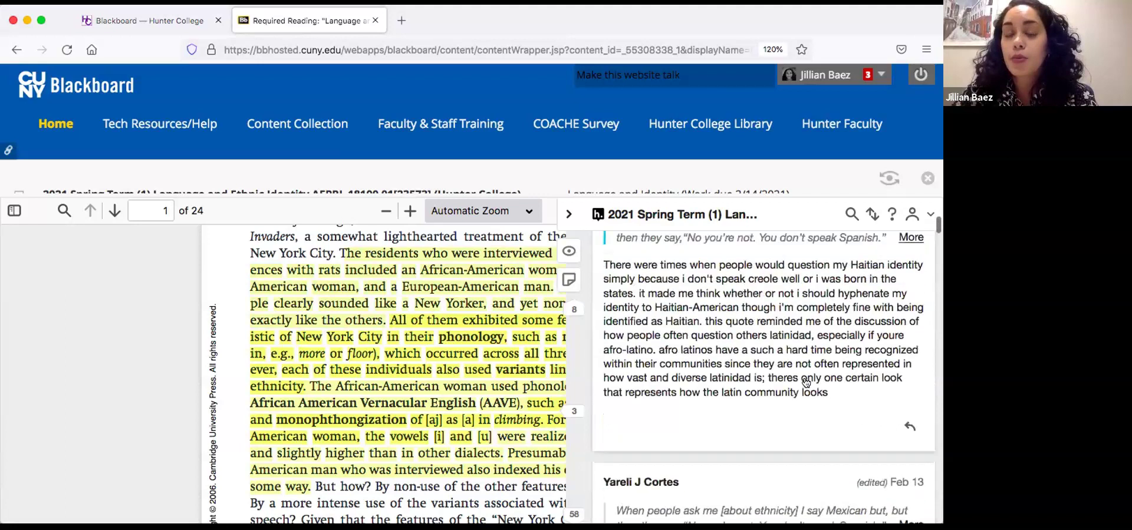
pyautogui.scroll(10, 807, 377)
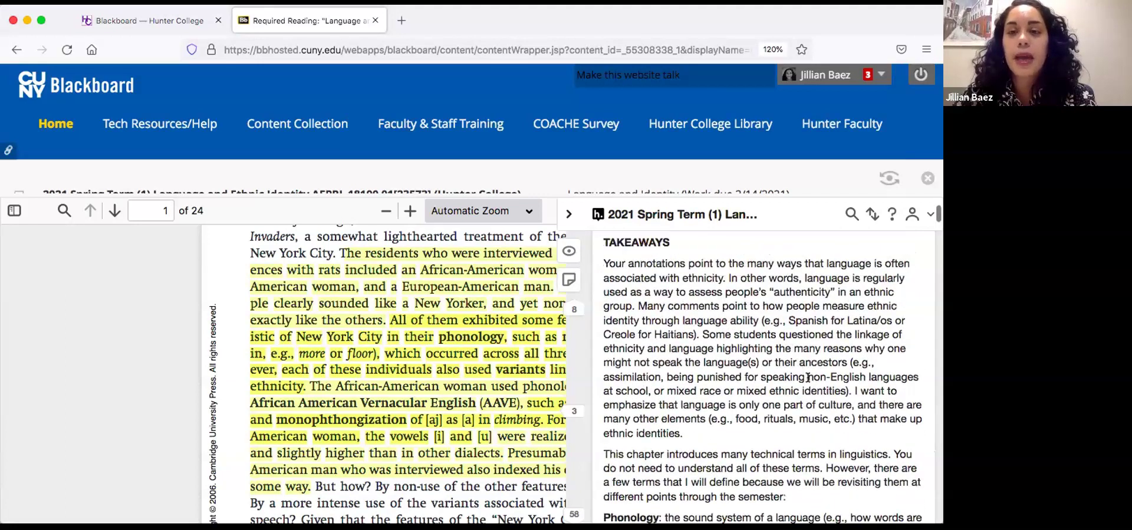
pyautogui.scroll(-3, 807, 378)
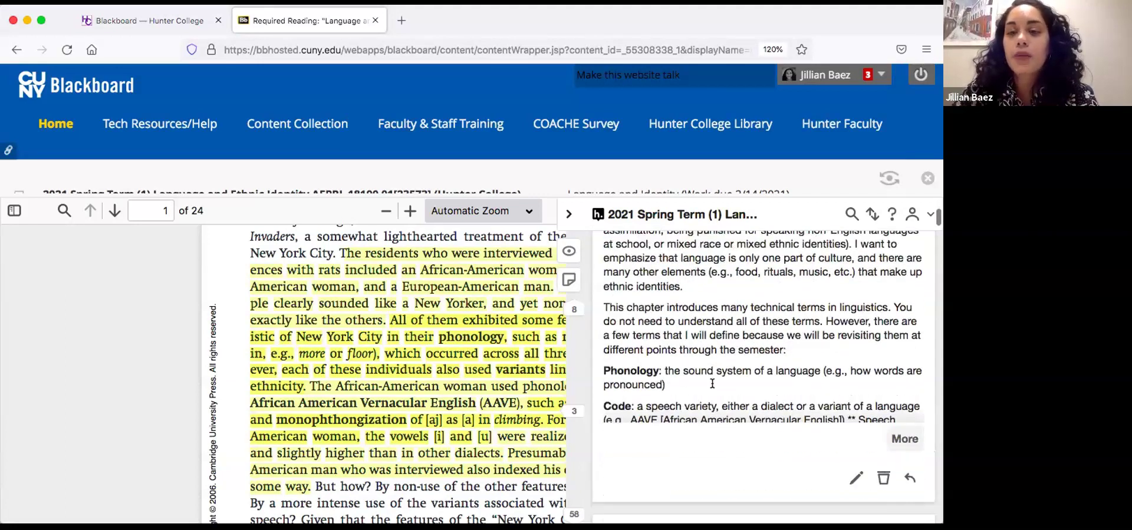
pyautogui.click(884, 439)
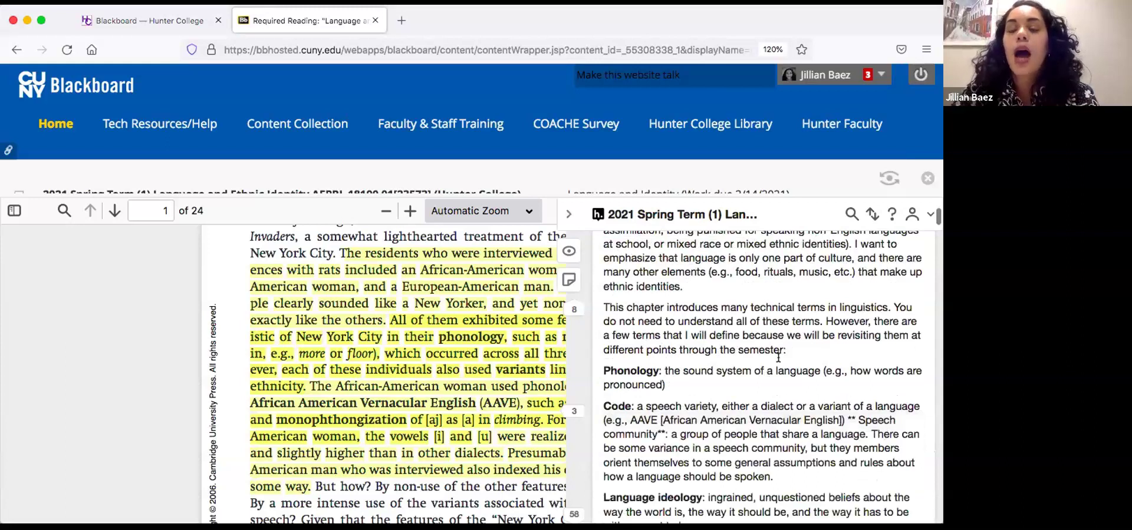
pyautogui.scroll(5, 778, 358)
pyautogui.scroll(-10, 778, 357)
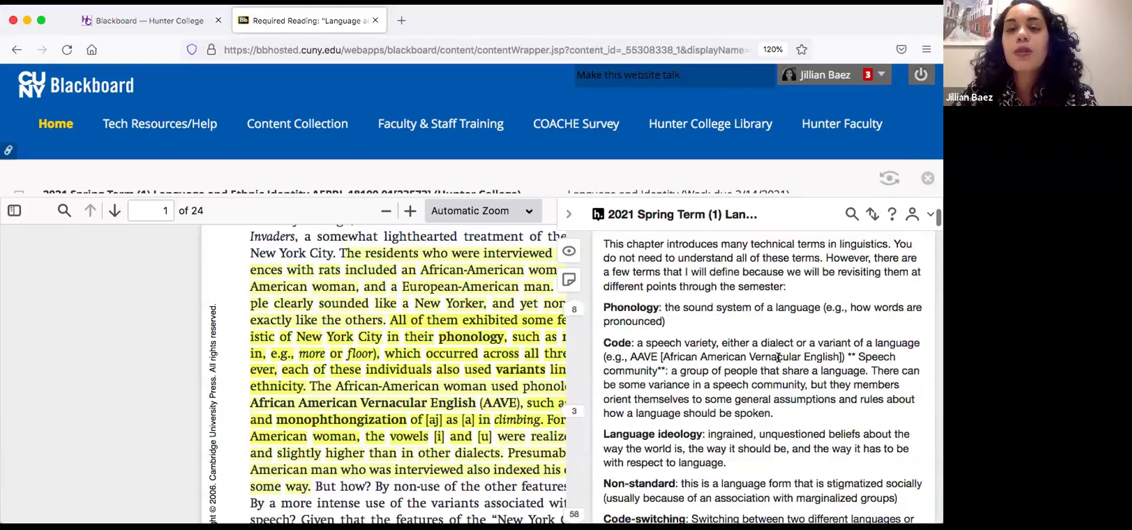
# Step: Review the TAKEAWAYS annotation through its code-switching definition, return to its opening, and hide the annotations beside the reading
pyautogui.scroll(2, 778, 358)
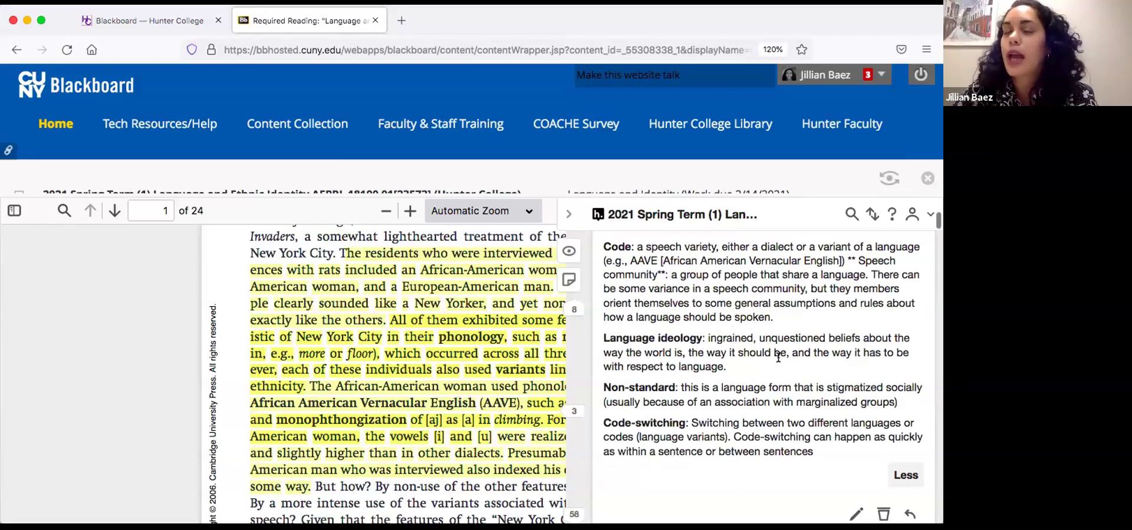
pyautogui.scroll(6, 778, 357)
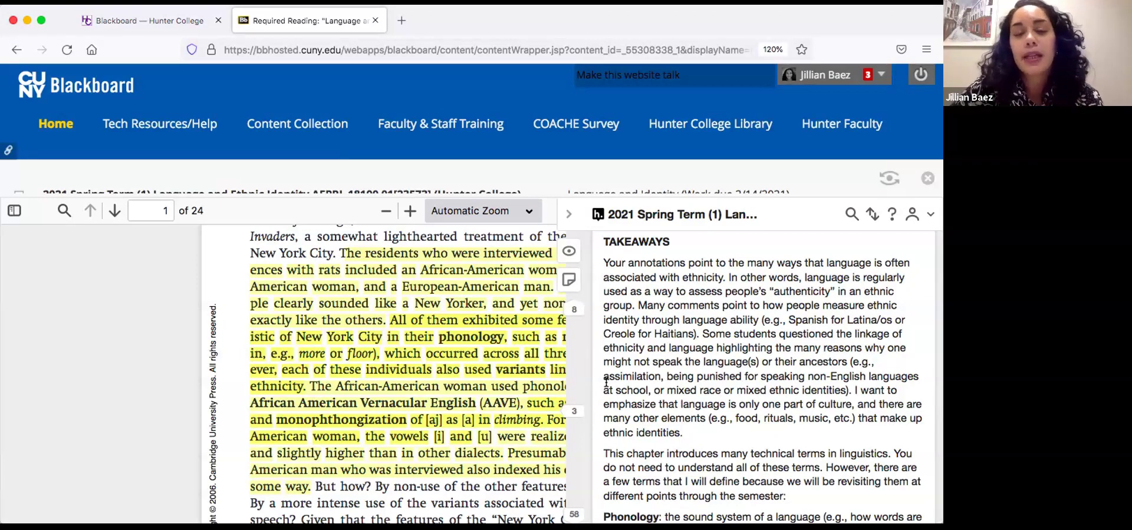
pyautogui.click(569, 215)
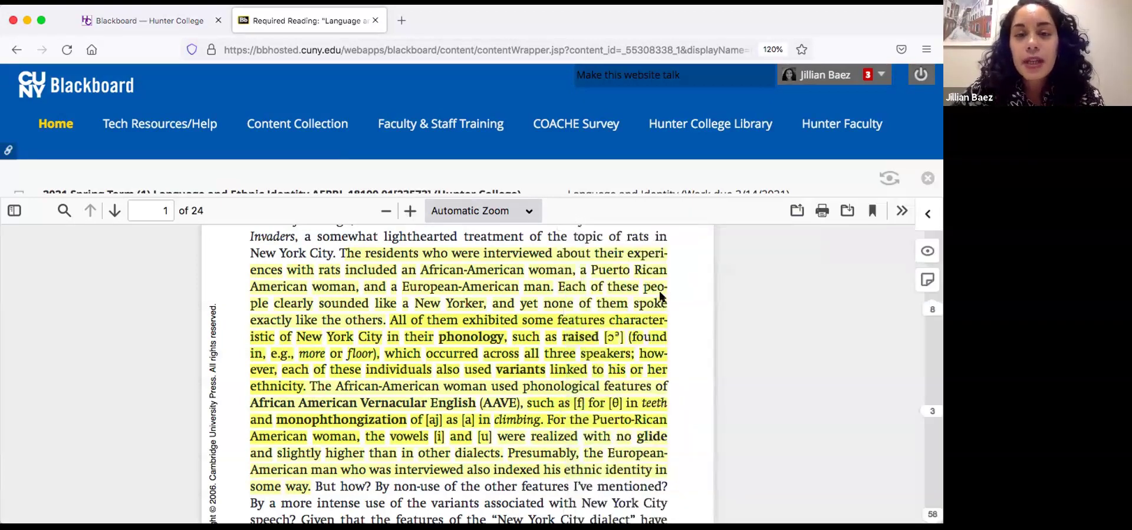
# Step: Examine the reading's first page from the chapter title through the highlighted passages on New York City speakers
pyautogui.scroll(10, 660, 296)
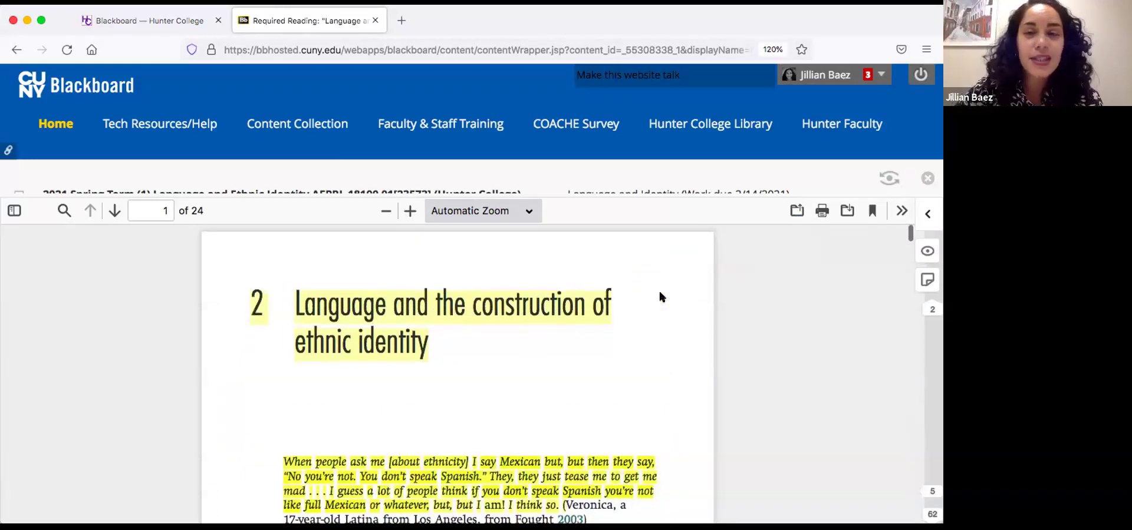
pyautogui.scroll(-1, 659, 296)
pyautogui.scroll(-10, 660, 296)
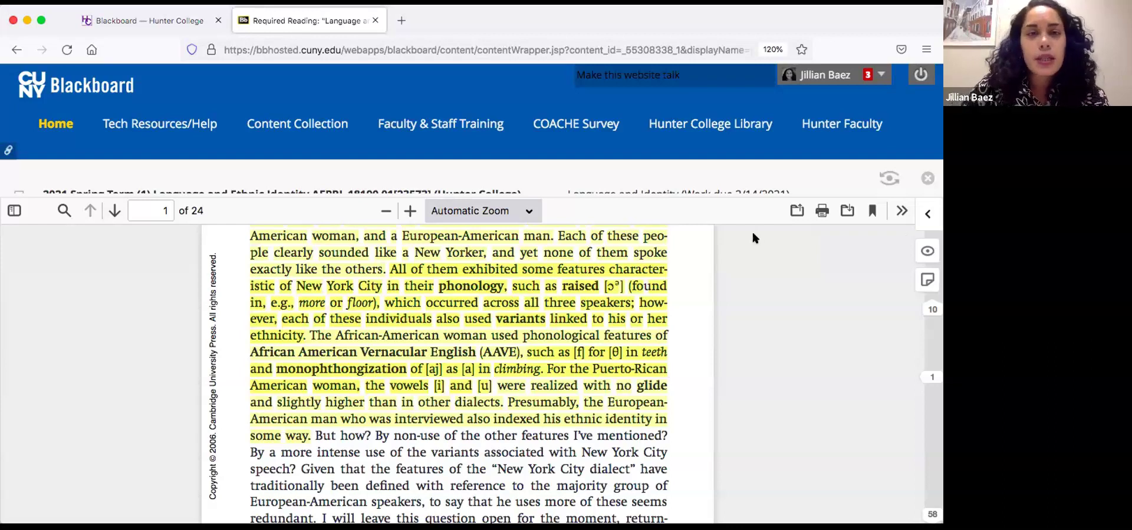
# Step: Return to the course and open the Week 2 learning module "Language and Identity (Work due 2/14/2021)"
pyautogui.click(178, 190)
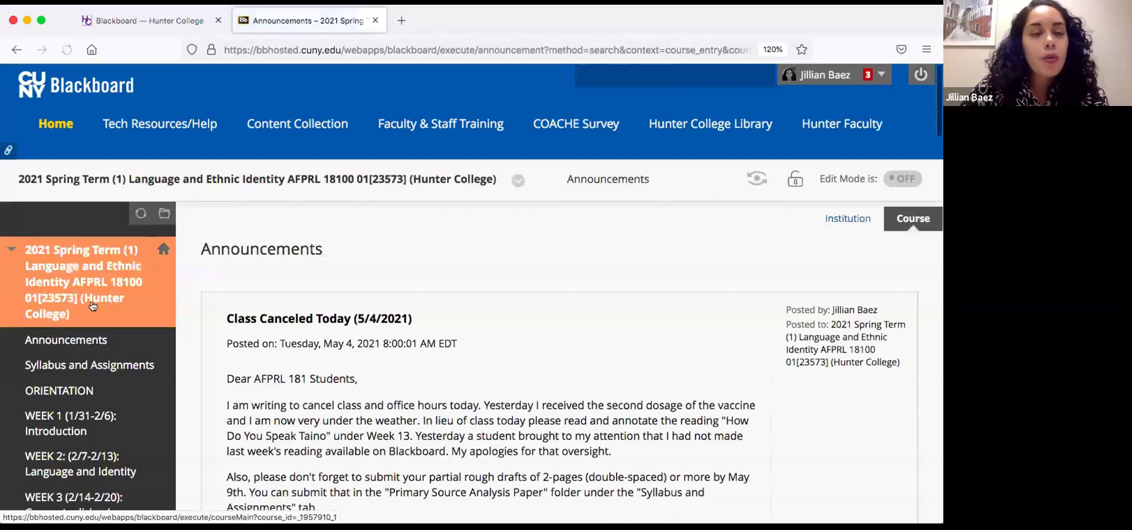
pyautogui.click(71, 464)
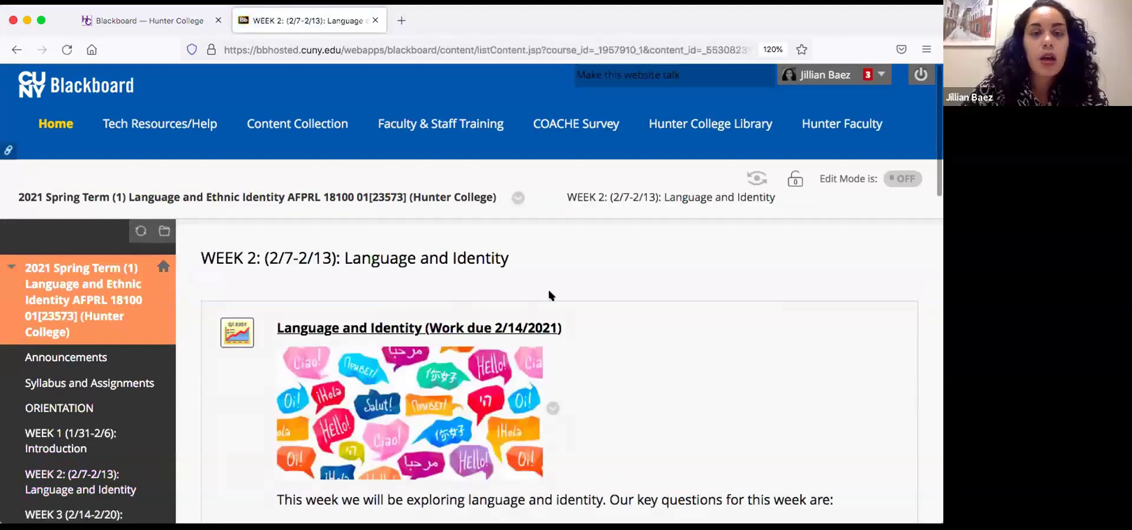
pyautogui.click(513, 328)
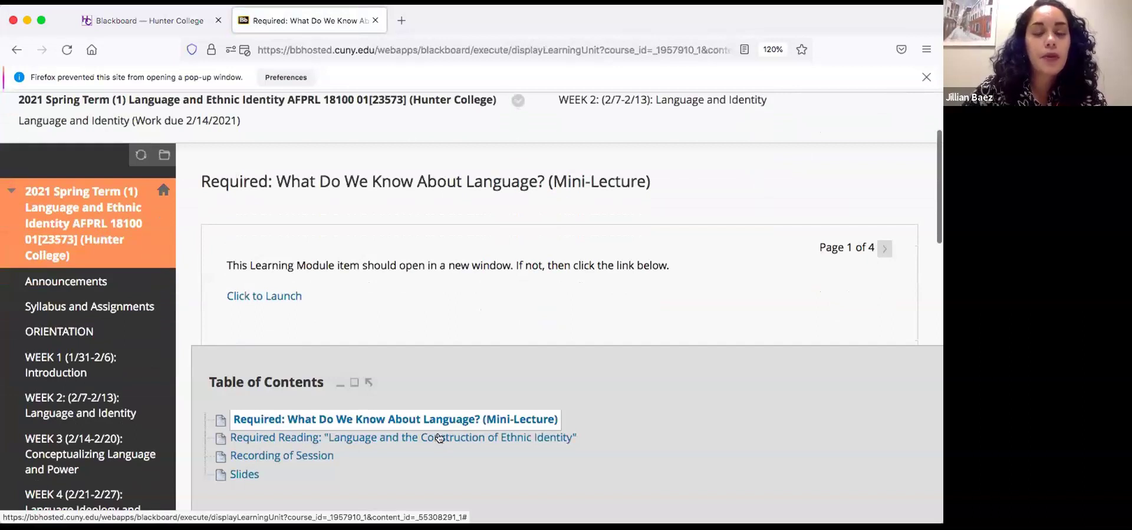
# Step: Open the module's required reading on ethnic identity, view its attached PDF copy, and return to the reading's module page
pyautogui.click(442, 439)
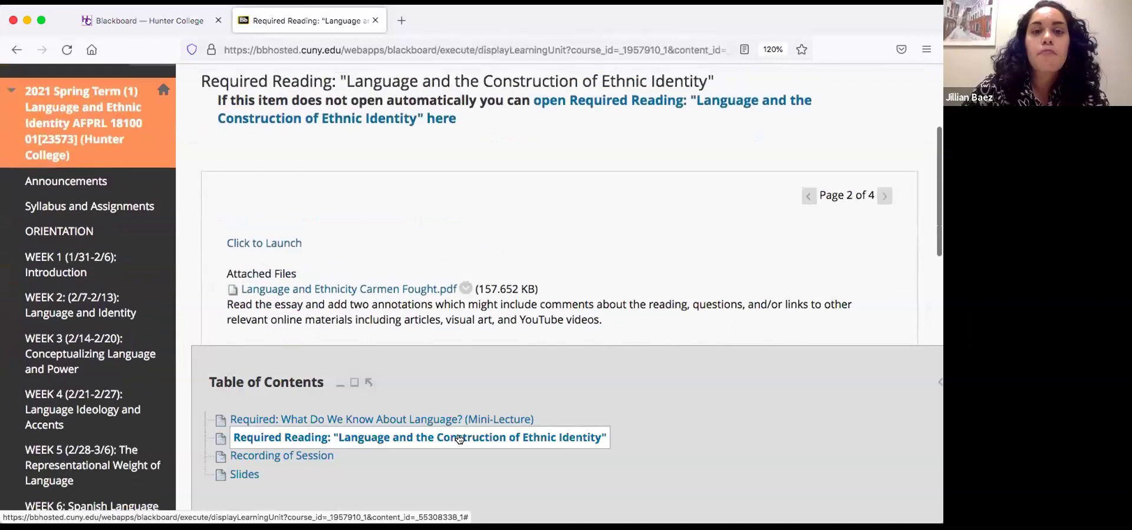
pyautogui.click(387, 293)
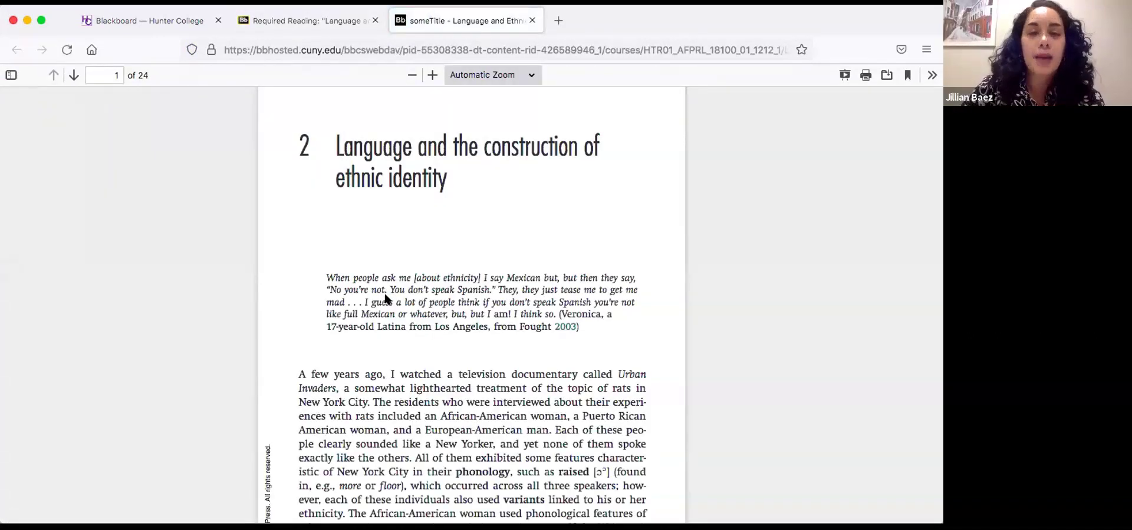
pyautogui.click(337, 23)
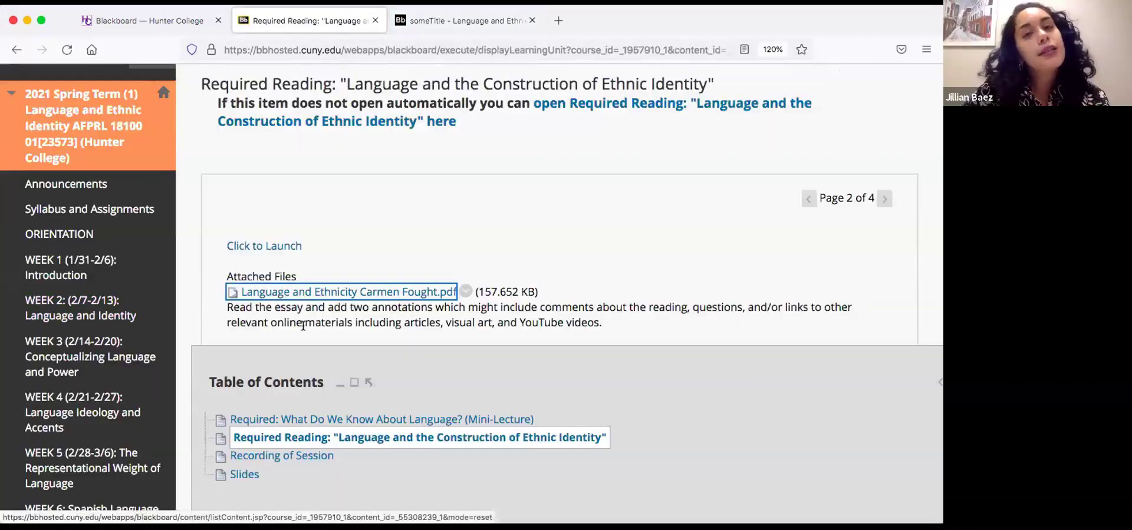
# Step: Open the course's Discussion Board and bring up the "Reading Annotations Fail-Safe" forum entry with its description
pyautogui.scroll(-10, 128, 396)
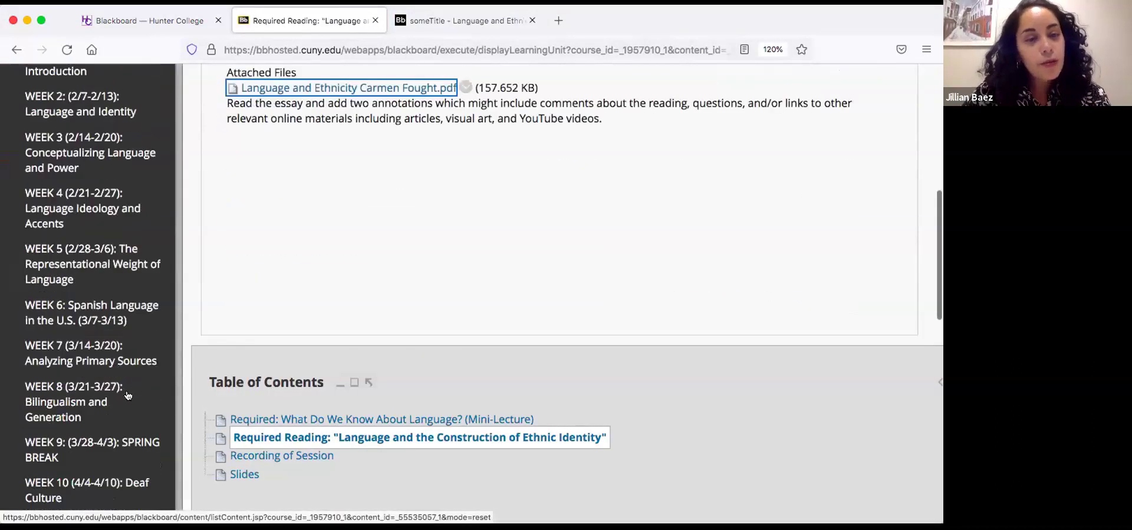
pyautogui.scroll(-3, 128, 397)
pyautogui.click(68, 404)
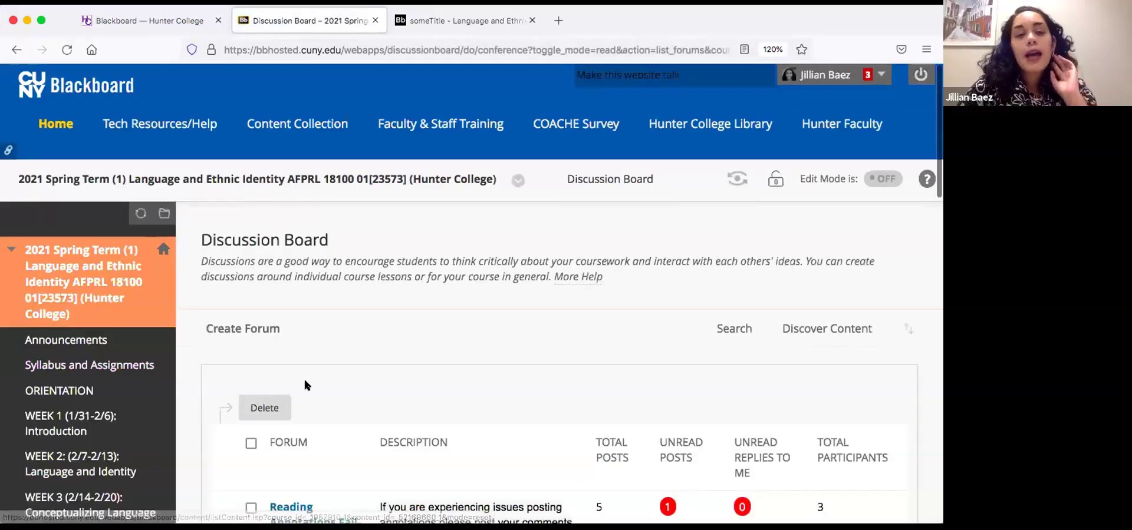
pyautogui.scroll(-5, 303, 377)
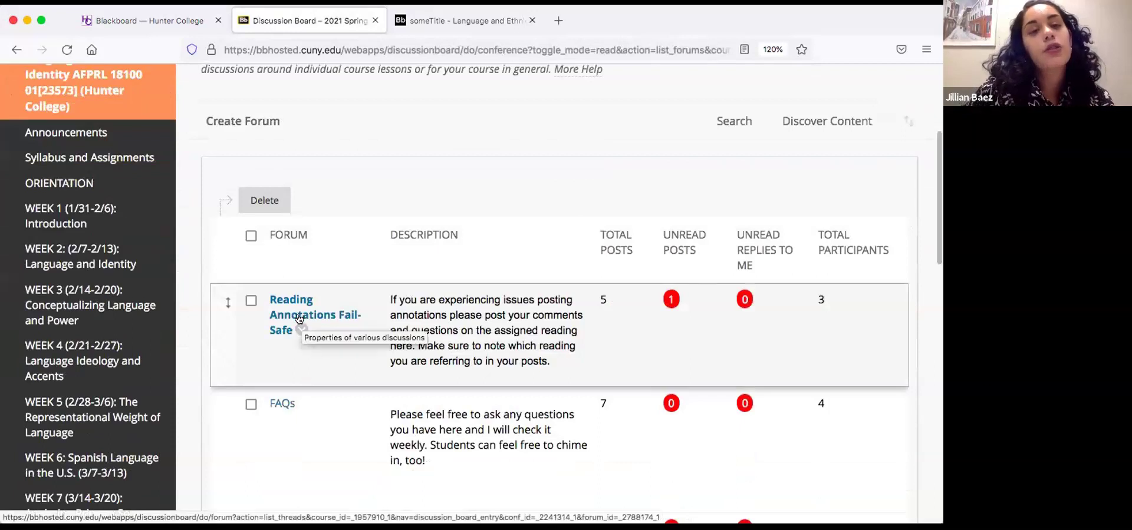